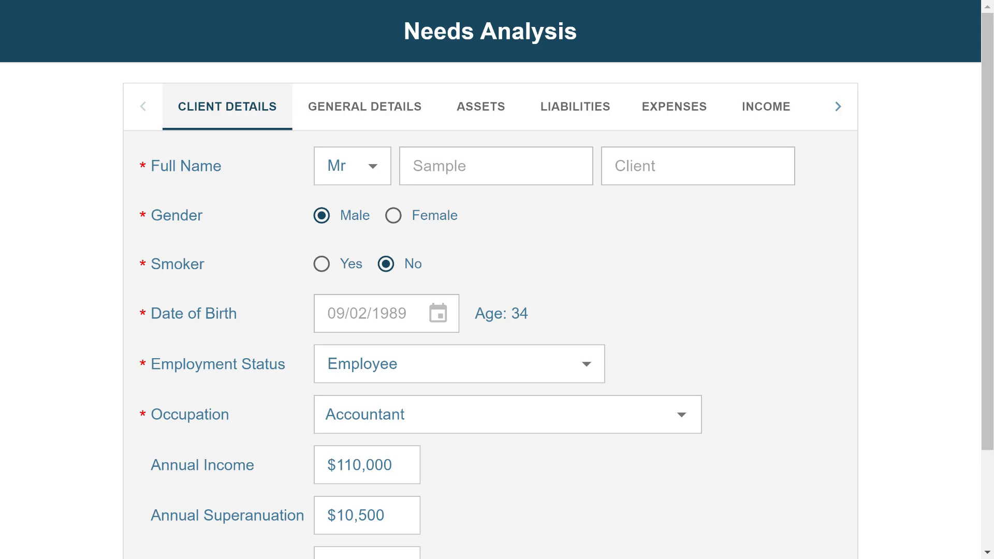
Finish the client details for the 34-year-old male non-smoking accountant and proceed to General Details
scroll(440, 251, "down", 3)
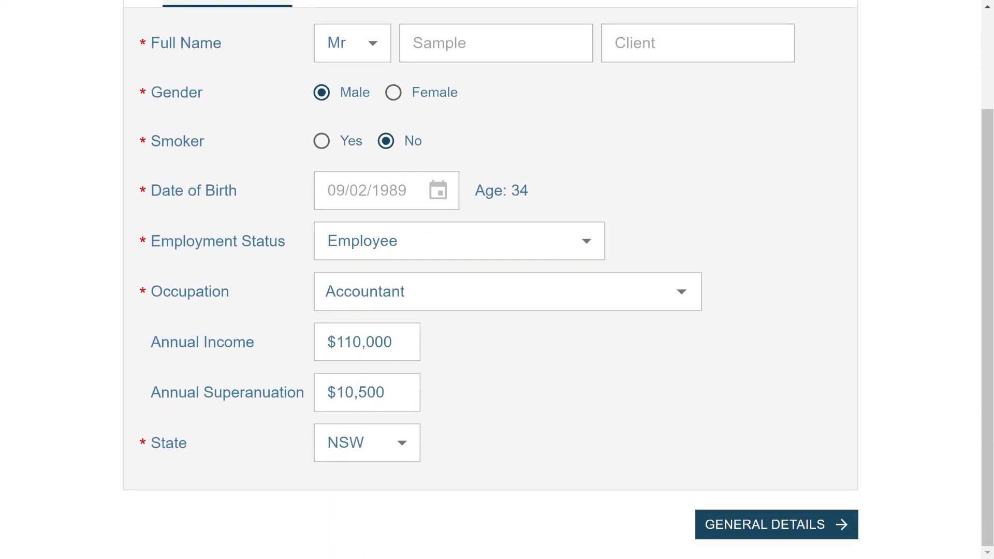
left_click(515, 414)
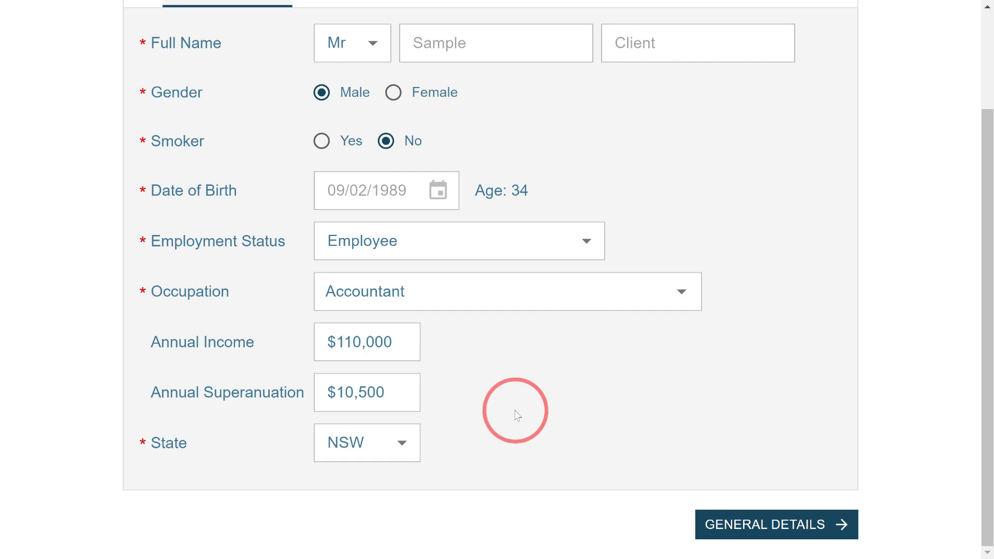
left_click(777, 525)
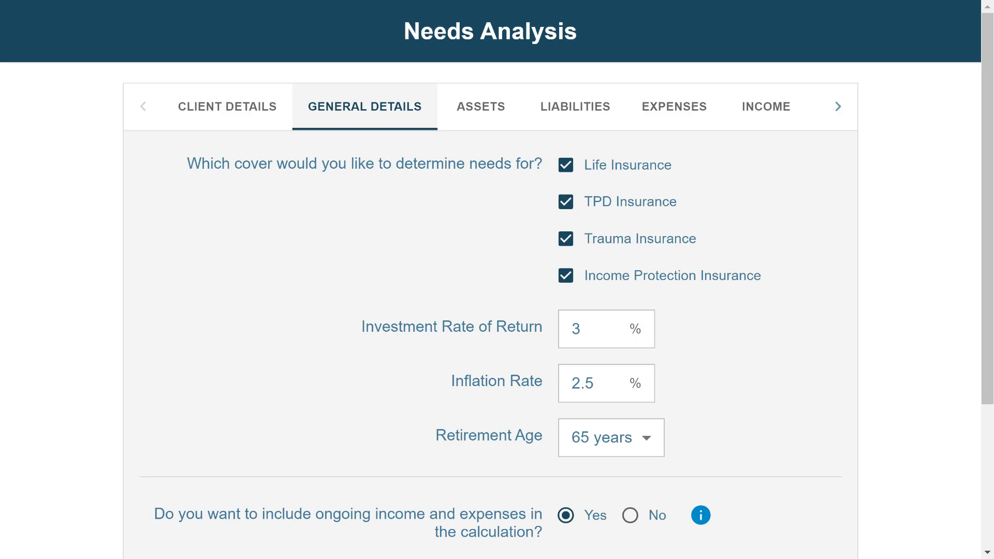
scroll(498, 272, "down", 2)
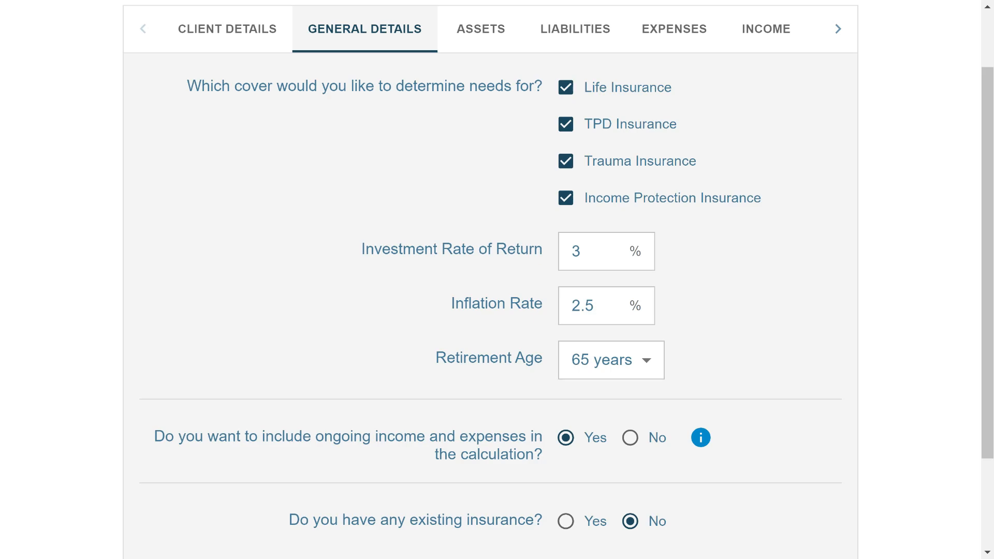
left_click(518, 262)
left_click(506, 310)
scroll(505, 316, "down", 3)
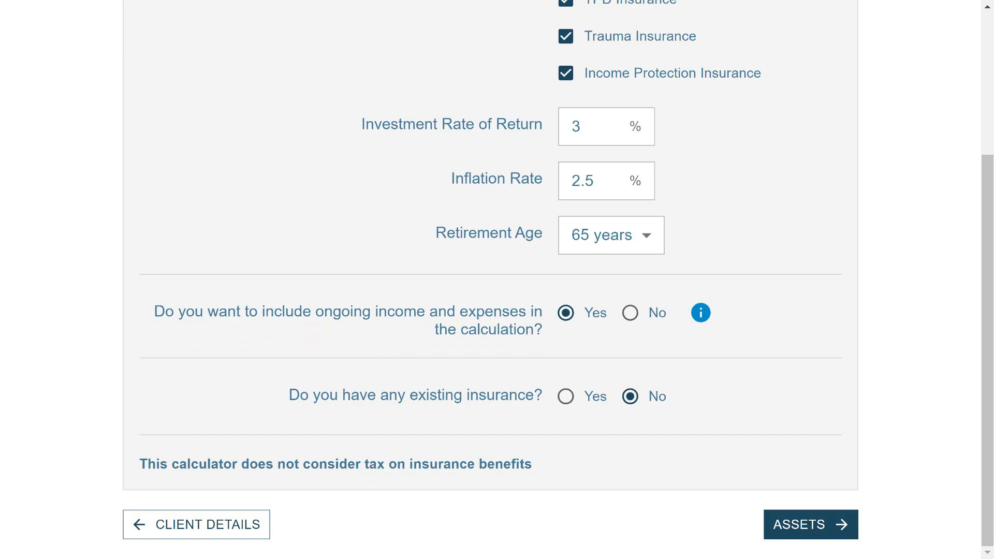
Keep ongoing income and expenses included, mark existing insurance Yes, and set MLC $200,000 life cover not retained
left_click(566, 312)
left_click(630, 312)
left_click(566, 313)
left_click(565, 397)
scroll(368, 274, "down", 9)
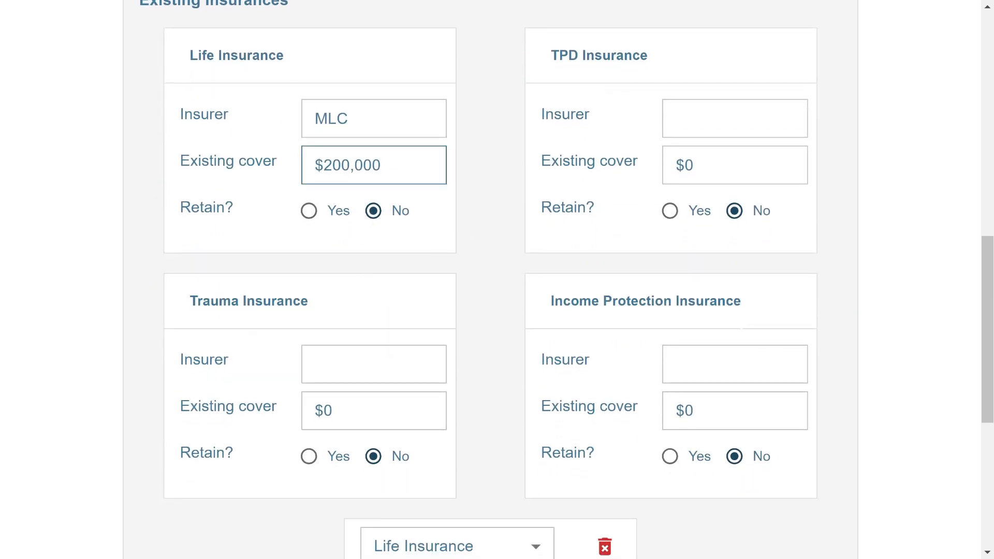
left_click(316, 213)
left_click(373, 211)
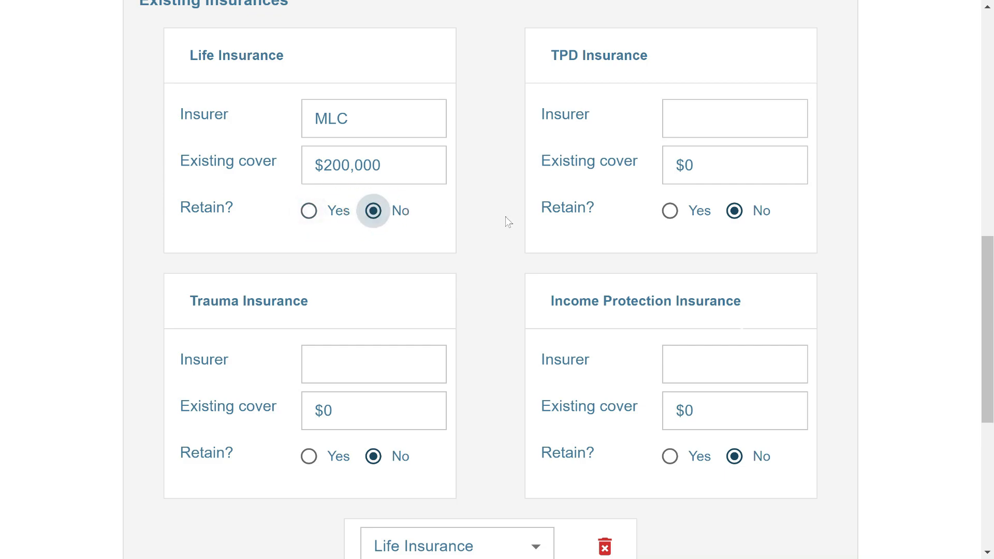
scroll(542, 215, "down", 4)
scroll(618, 239, "down", 3)
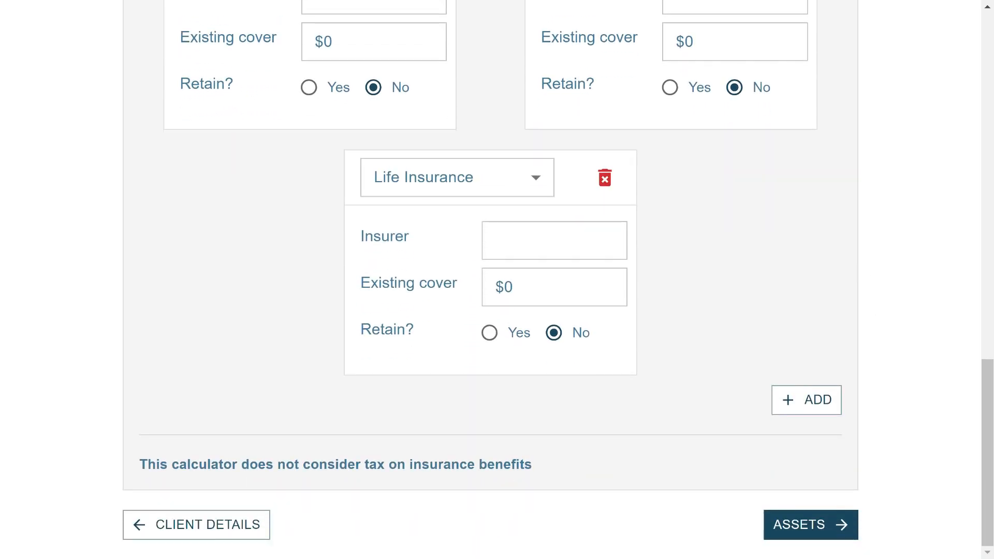
Add a second existing insurance entry and set its cover type to TPD Insurance
left_click(823, 407)
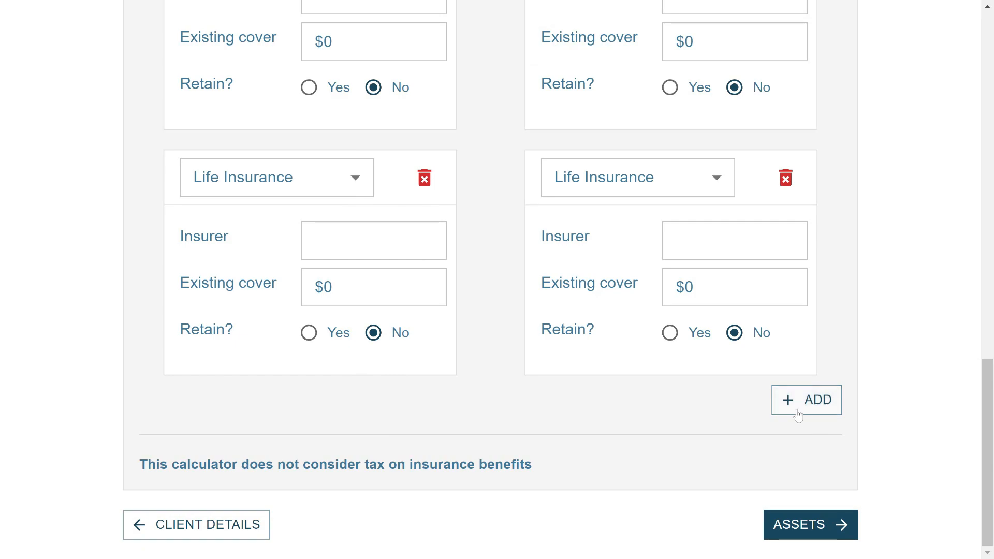
left_click(633, 197)
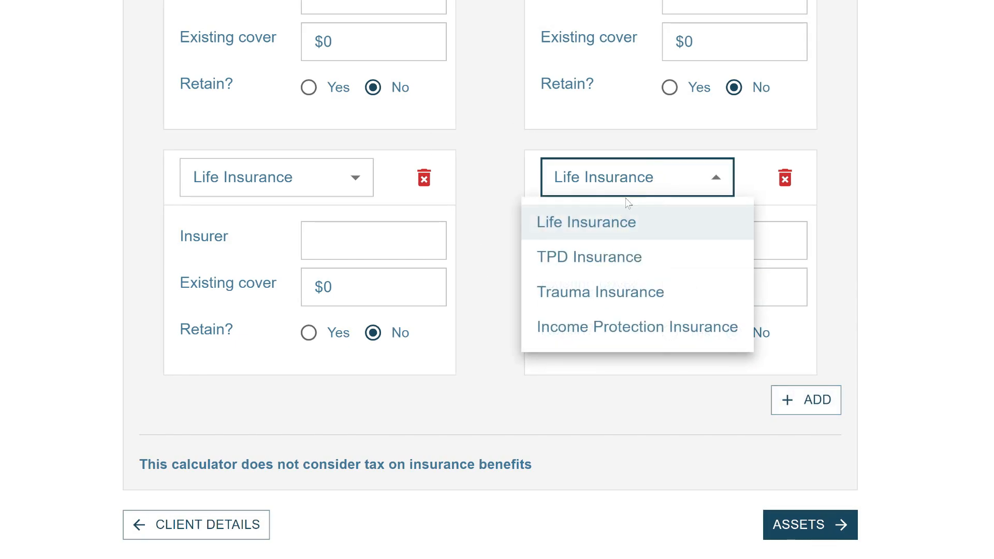
left_click(604, 246)
scroll(581, 486, "up", 1)
scroll(681, 293, "up", 6)
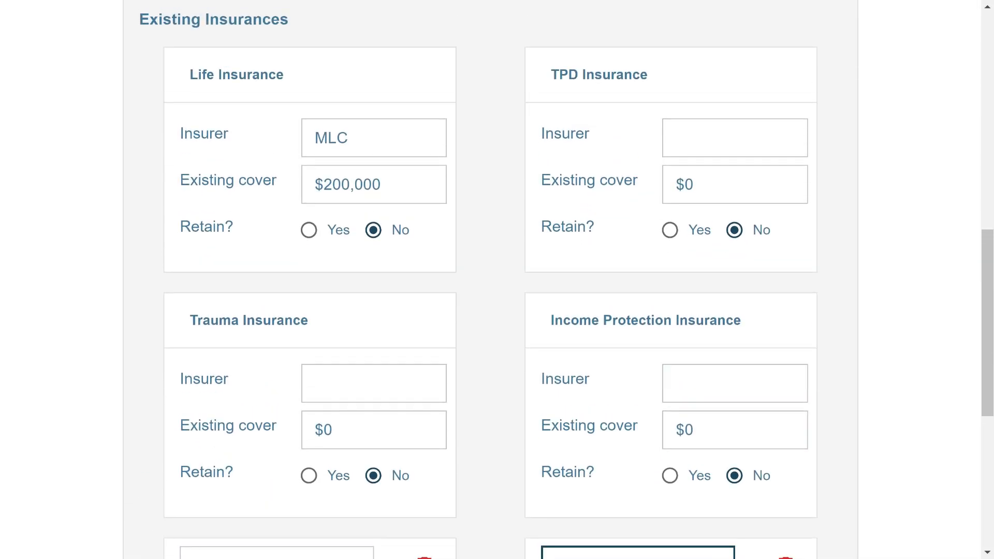
scroll(682, 293, "down", 7)
scroll(682, 293, "down", 1)
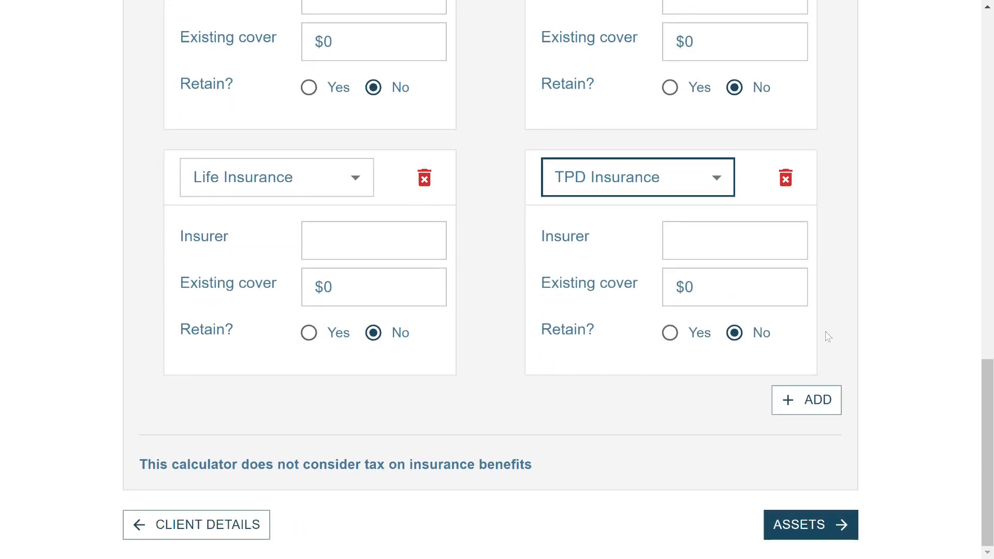
scroll(799, 455, "up", 10)
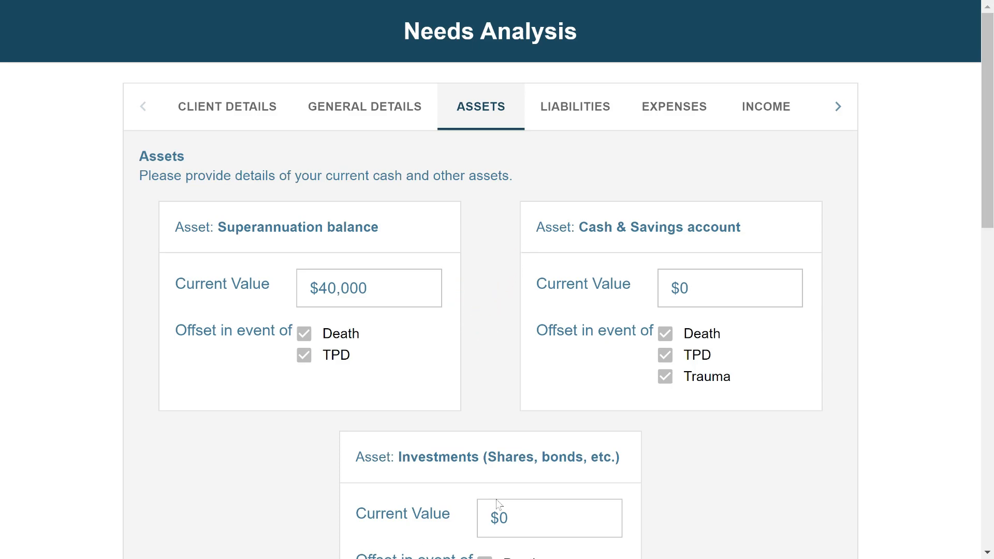
Review the asset cards on the Assets tab, including the $40,000 super
scroll(637, 381, "down", 2)
scroll(636, 381, "down", 2)
scroll(646, 382, "up", 1)
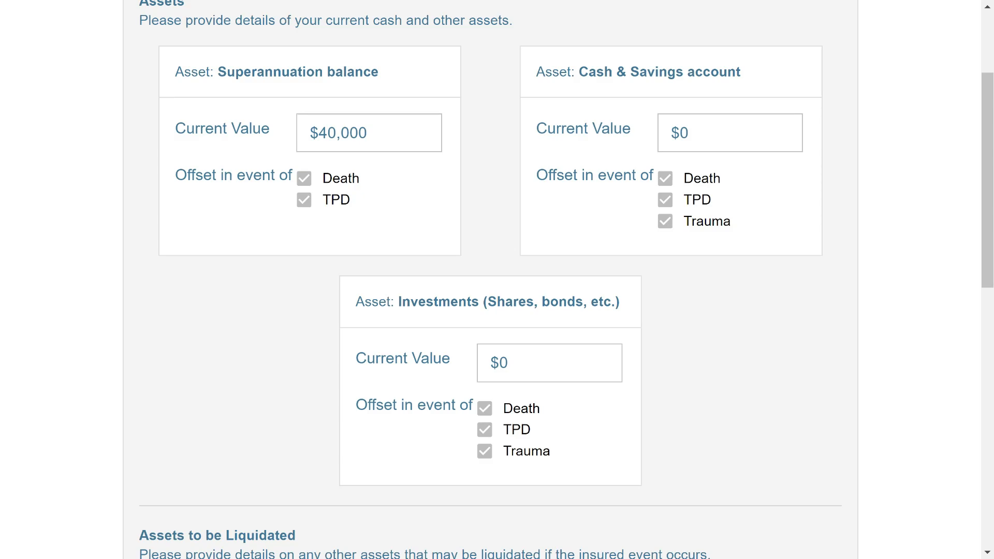
left_click_drag(306, 180, 306, 199)
left_click(329, 187)
scroll(396, 336, "down", 6)
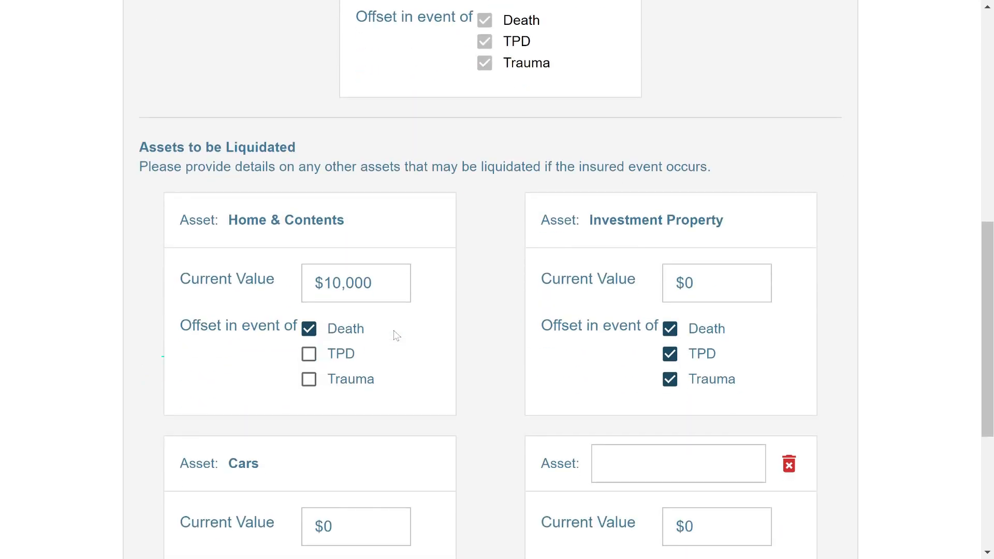
scroll(396, 335, "down", 3)
left_click(494, 135)
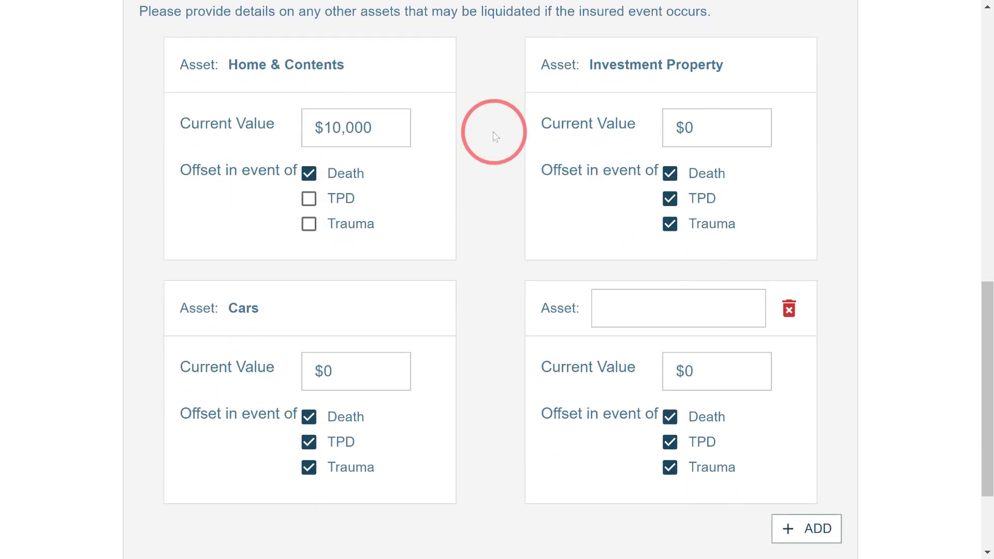
scroll(757, 200, "down", 2)
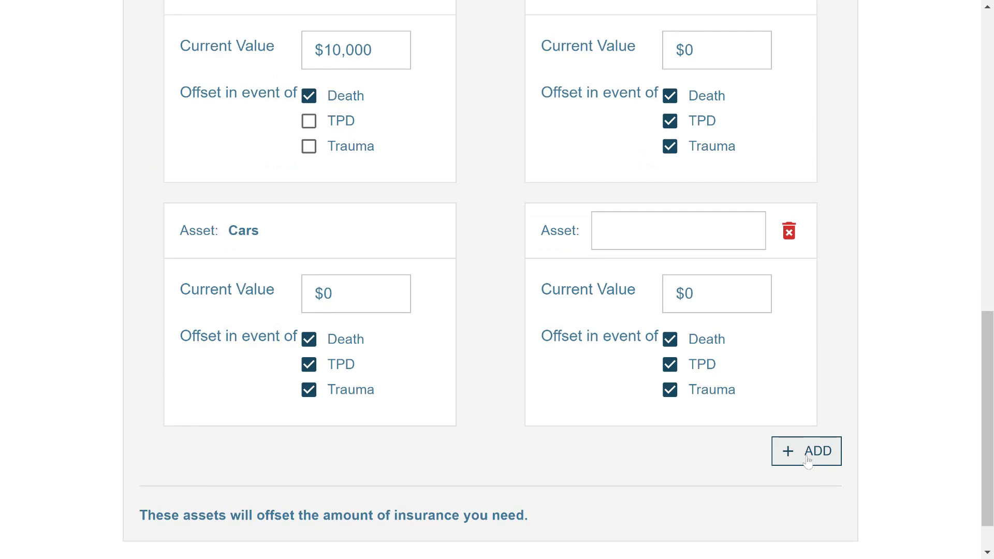
Leave Home & Contents offset only on death, with TPD and Trauma unticked
left_click(309, 121)
left_click(309, 147)
left_click(309, 121)
left_click(309, 146)
scroll(384, 149, "up", 7)
scroll(422, 183, "up", 2)
scroll(424, 184, "down", 7)
scroll(423, 184, "up", 11)
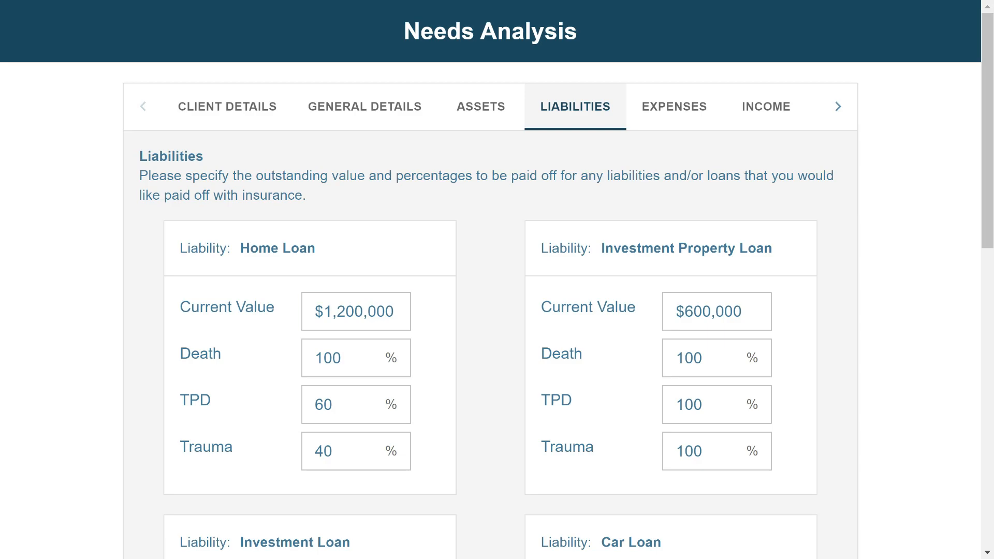
Add an empty liability card after the home loan, investment loan and Credit Card(s) entries
scroll(483, 313, "down", 1)
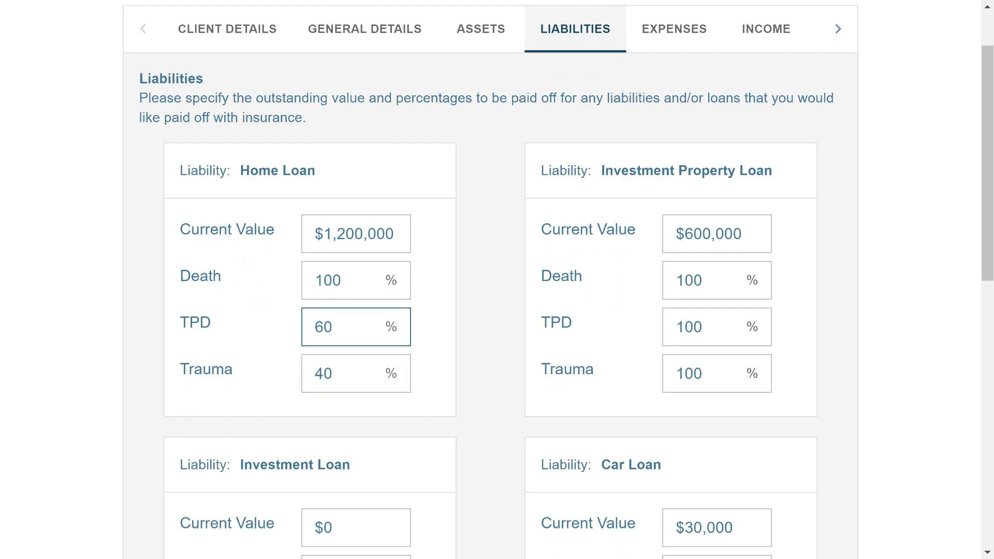
scroll(520, 357, "down", 1)
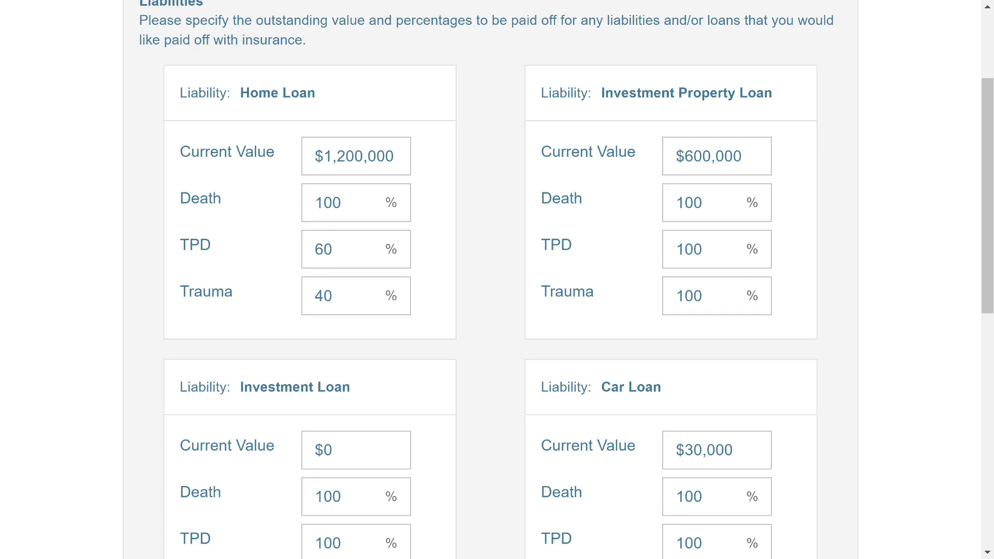
scroll(475, 231, "down", 1)
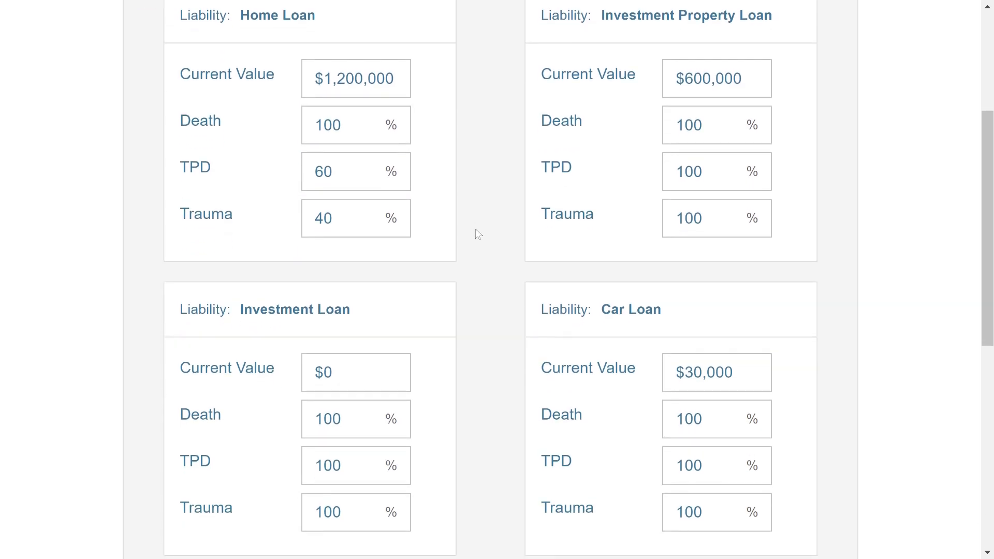
scroll(478, 234, "down", 7)
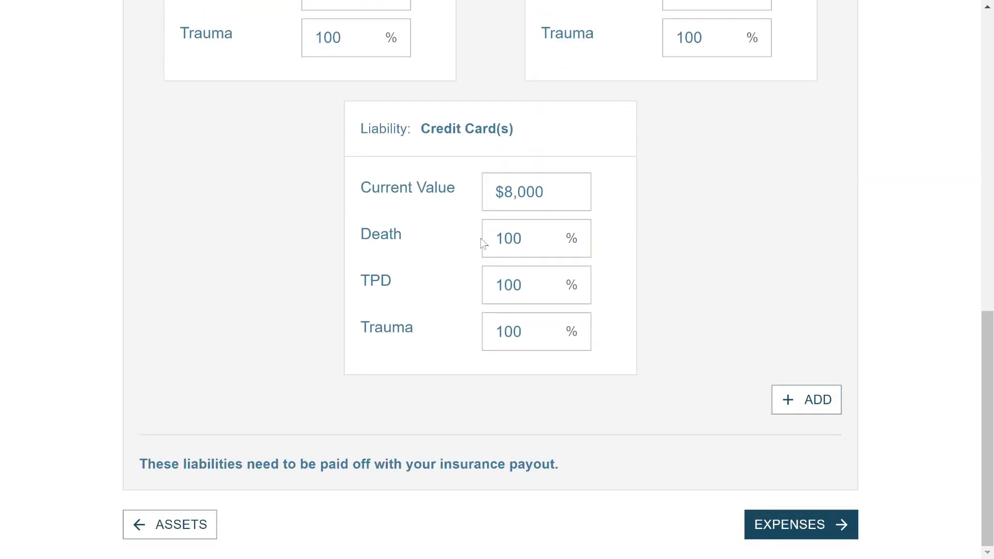
left_click(808, 400)
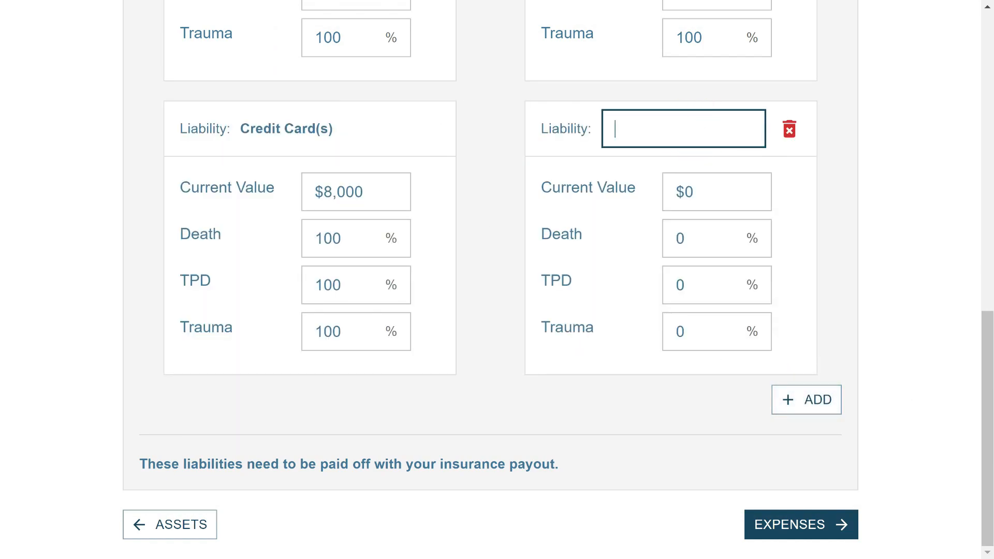
scroll(611, 156, "up", 7)
scroll(610, 157, "up", 4)
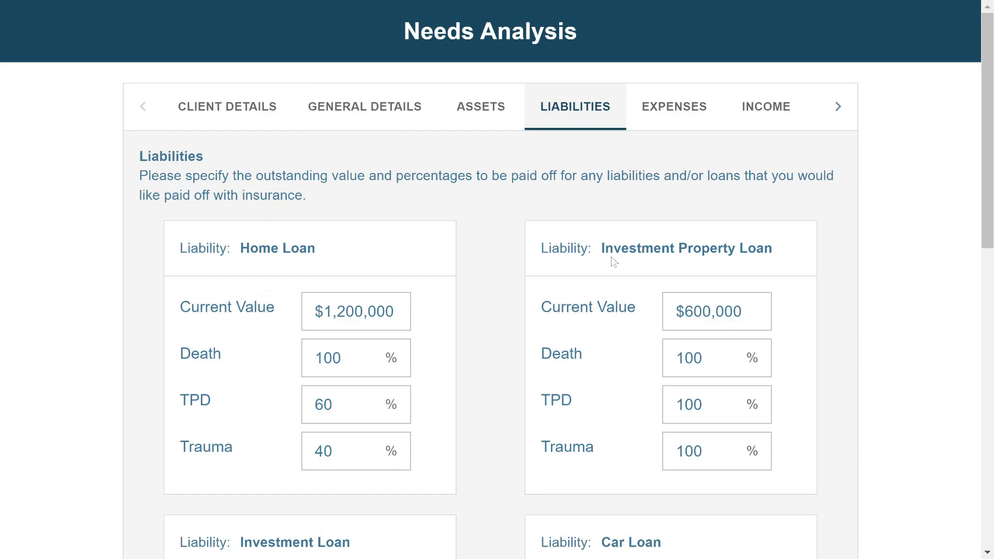
scroll(612, 257, "down", 5)
scroll(497, 253, "down", 7)
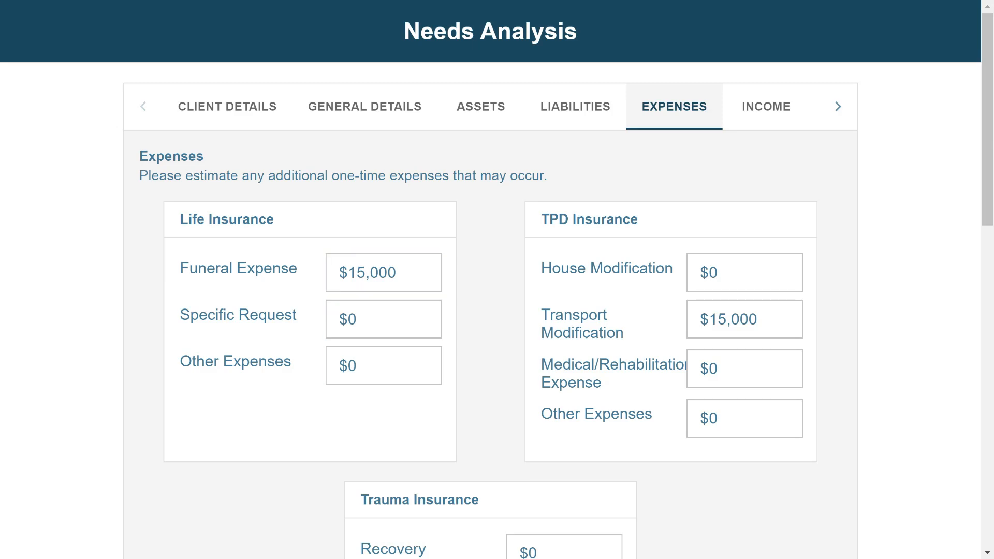
Check the $15,000 Funeral Expense amount and leave it unchanged
left_click_drag(356, 273, 378, 273)
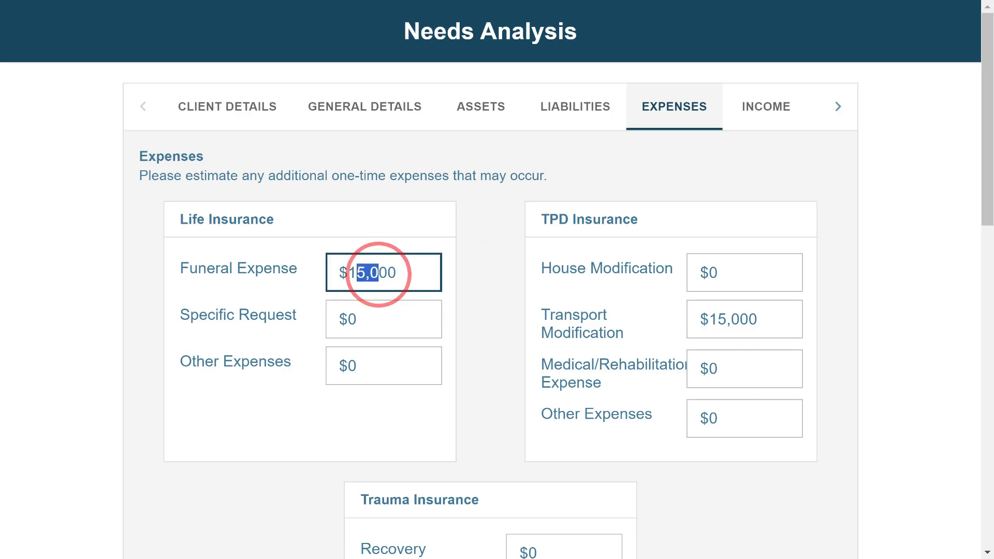
left_click(378, 273)
left_click(497, 274)
scroll(455, 254, "down", 7)
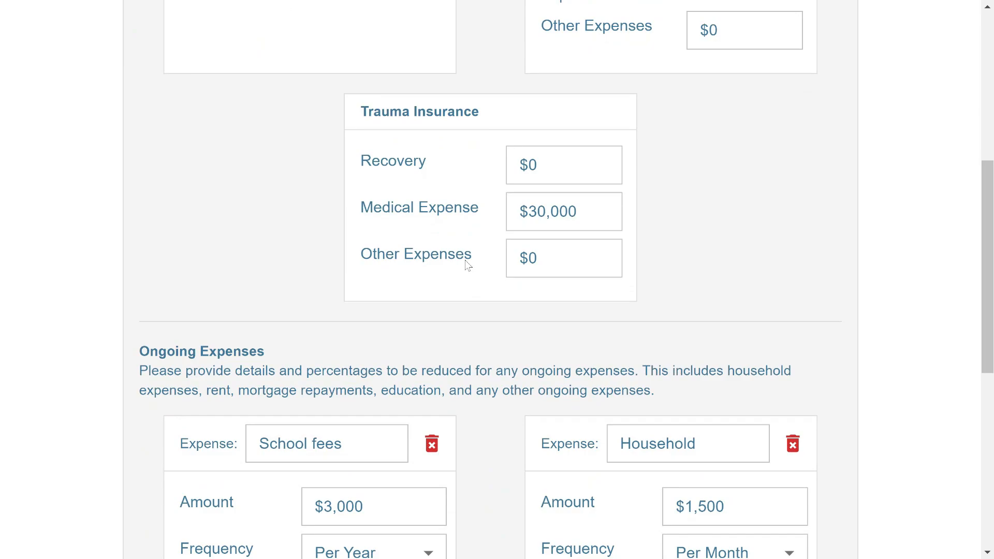
scroll(468, 265, "down", 6)
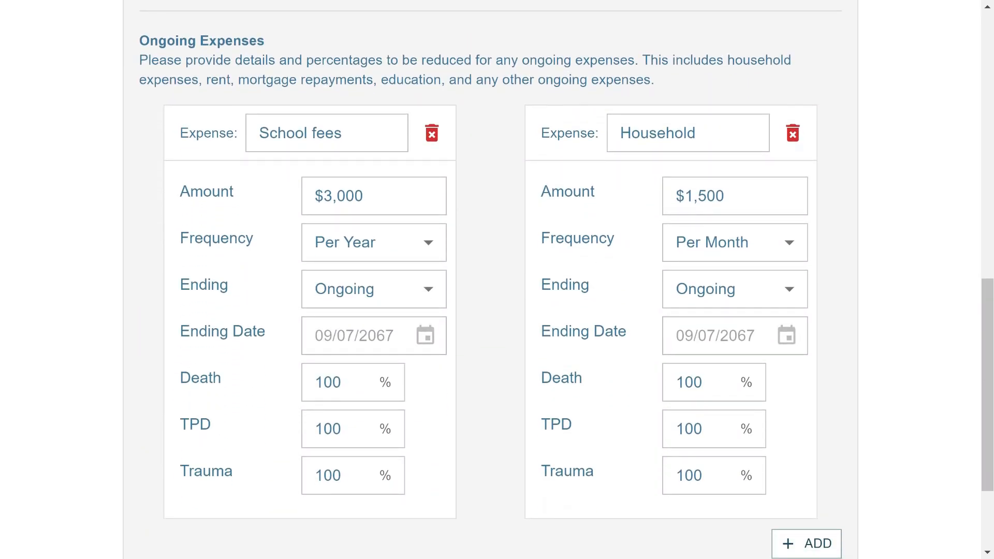
scroll(470, 224, "up", 2)
scroll(471, 225, "down", 2)
left_click(489, 210)
scroll(489, 331, "down", 3)
scroll(725, 393, "up", 2)
Add a third, still-unnamed ongoing expense after School fees and Household
left_click(811, 477)
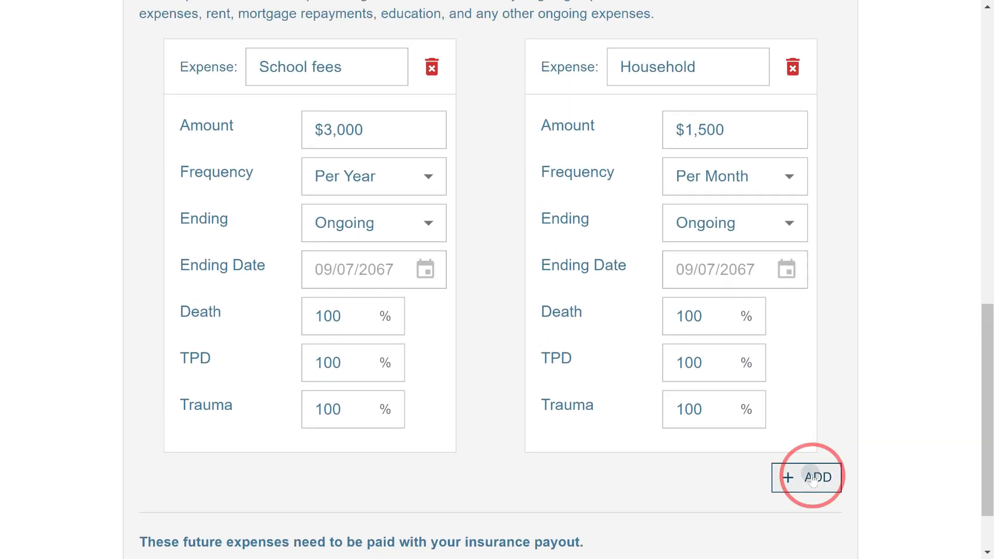
scroll(626, 279, "down", 5)
left_click(490, 272)
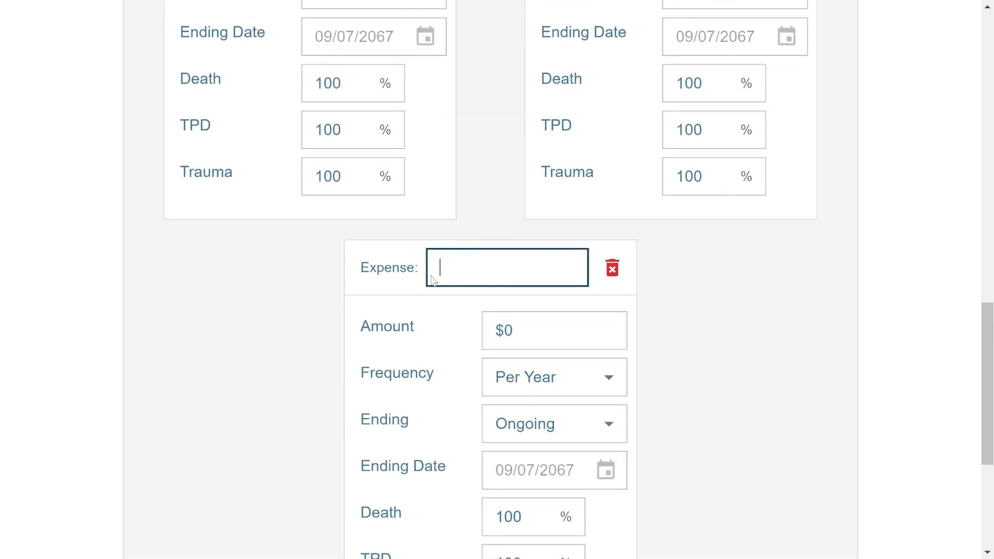
scroll(561, 324, "down", 5)
scroll(565, 326, "up", 7)
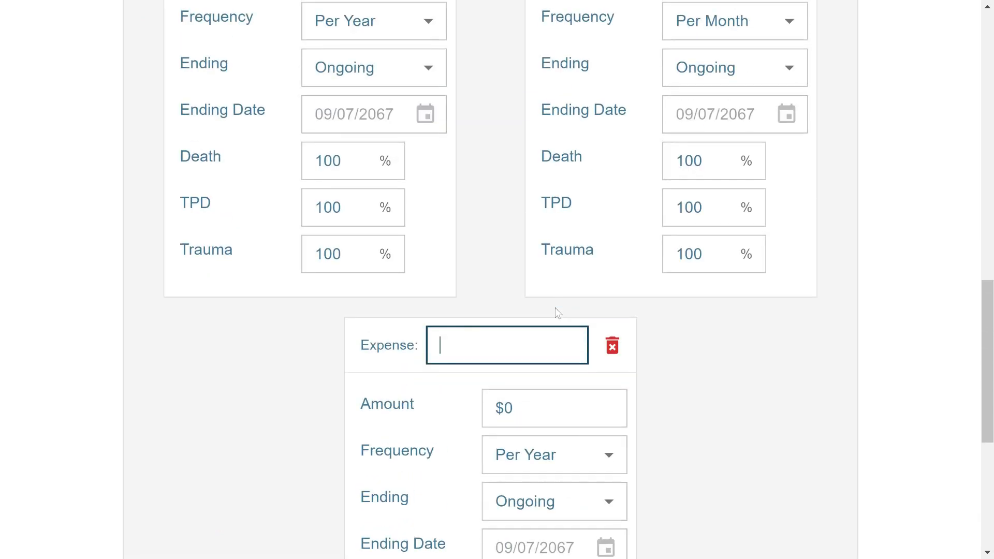
scroll(557, 312, "up", 6)
scroll(555, 314, "down", 2)
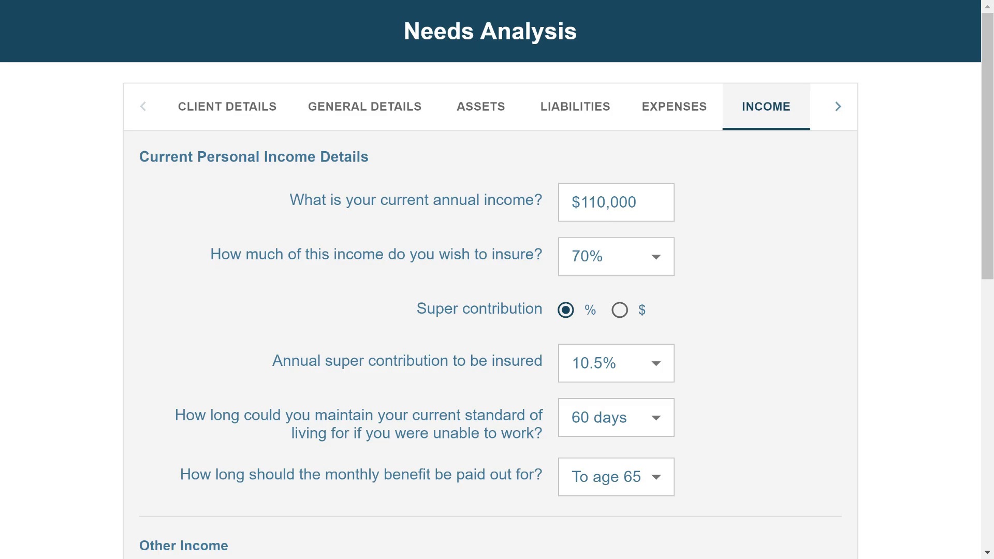
left_click(531, 270)
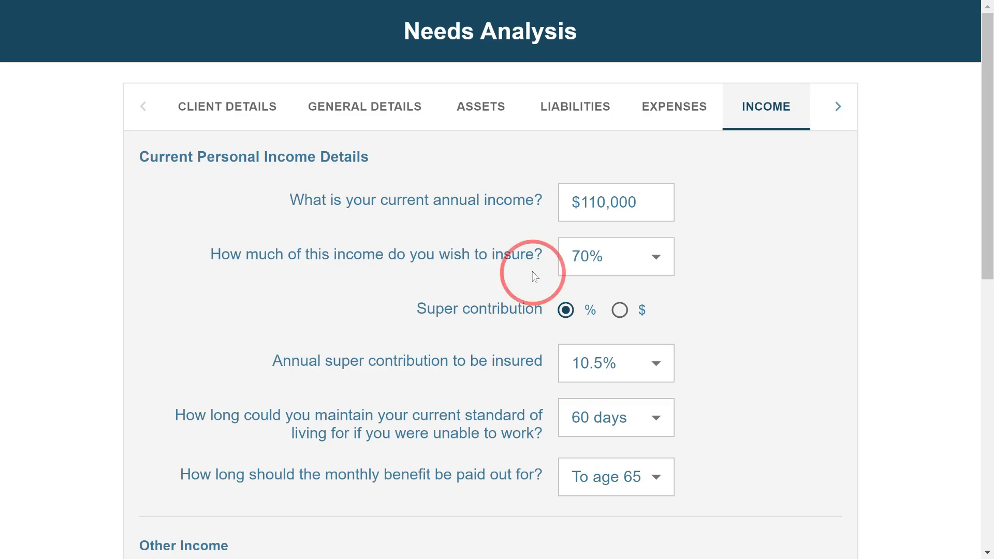
scroll(549, 295, "down", 3)
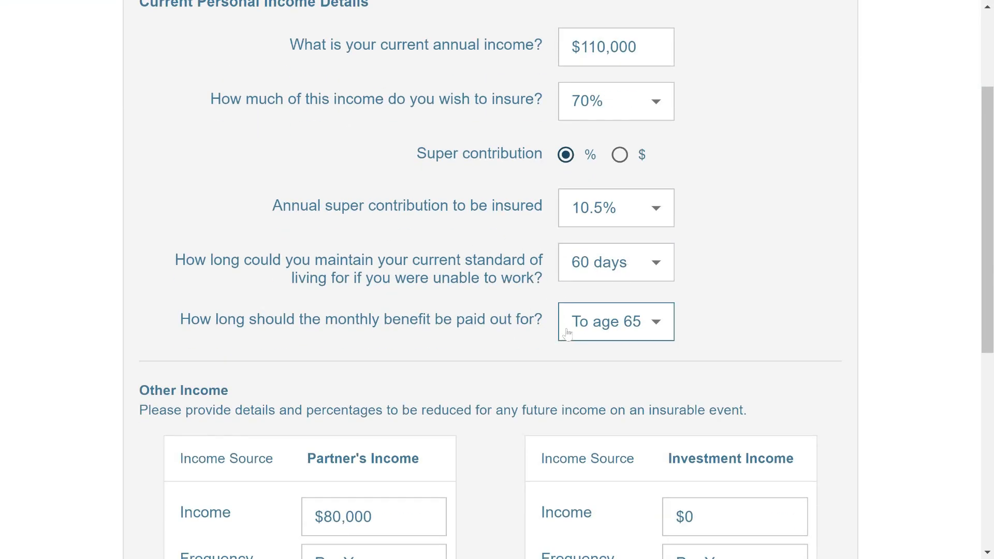
scroll(729, 243, "down", 3)
scroll(732, 250, "down", 5)
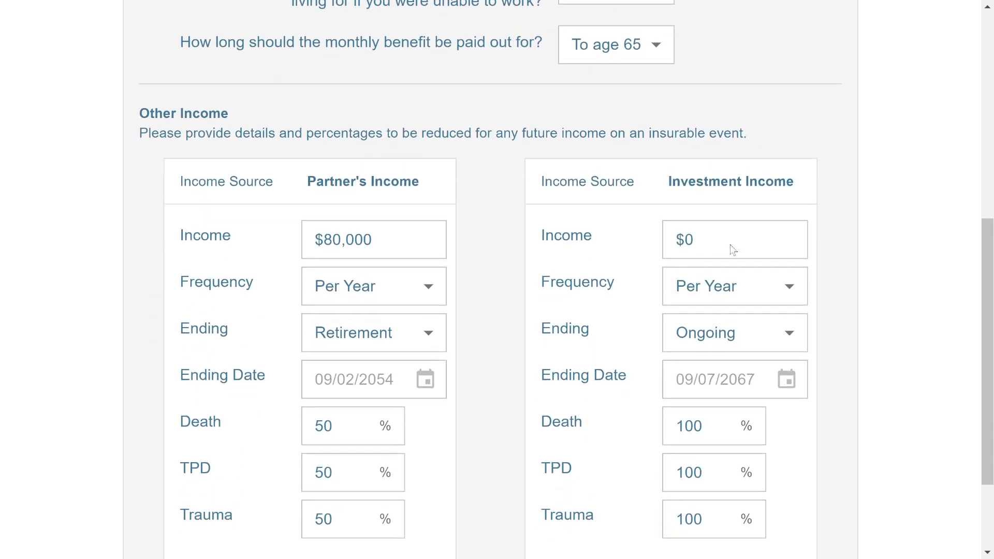
scroll(725, 280, "up", 3)
scroll(724, 294, "down", 3)
scroll(724, 294, "up", 2)
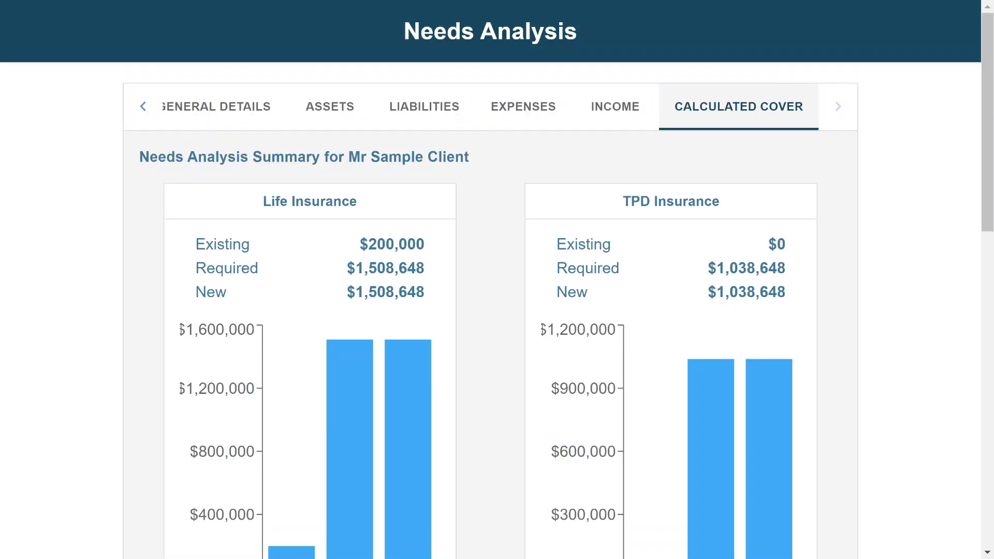
Show required cover: life $1,508,648, TPD $1,038,648, trauma $853,648, income protection $7,090
left_click(479, 181)
scroll(483, 256, "down", 3)
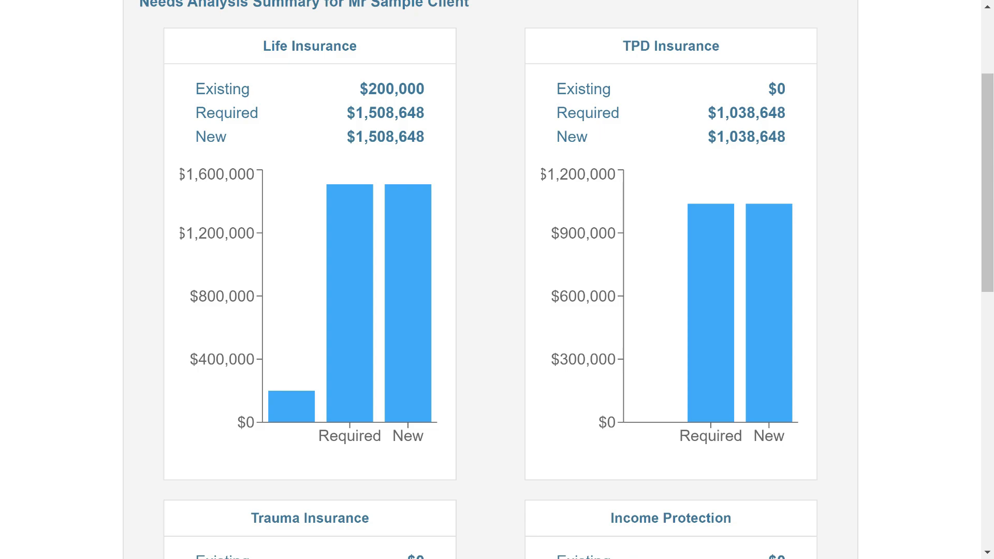
scroll(497, 280, "up", 3)
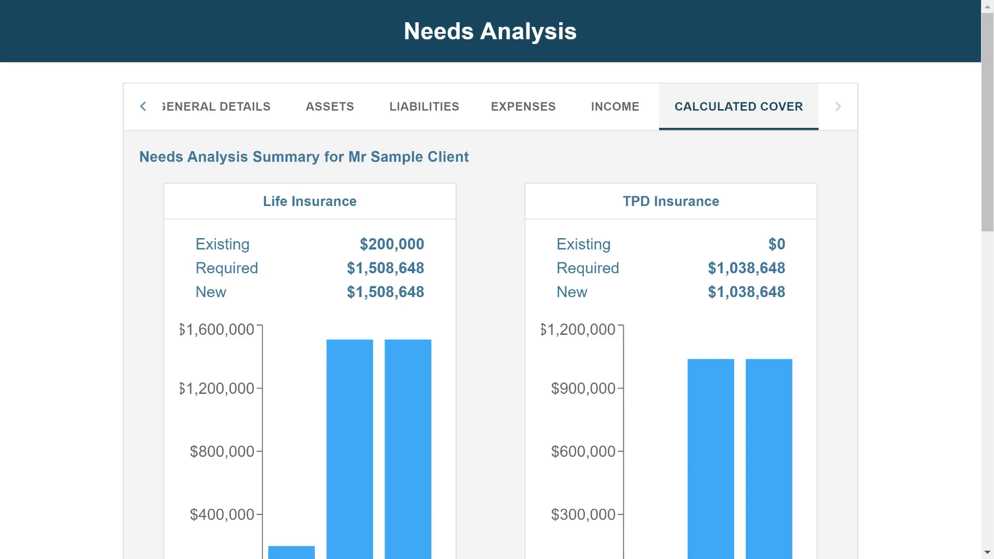
scroll(479, 267, "down", 15)
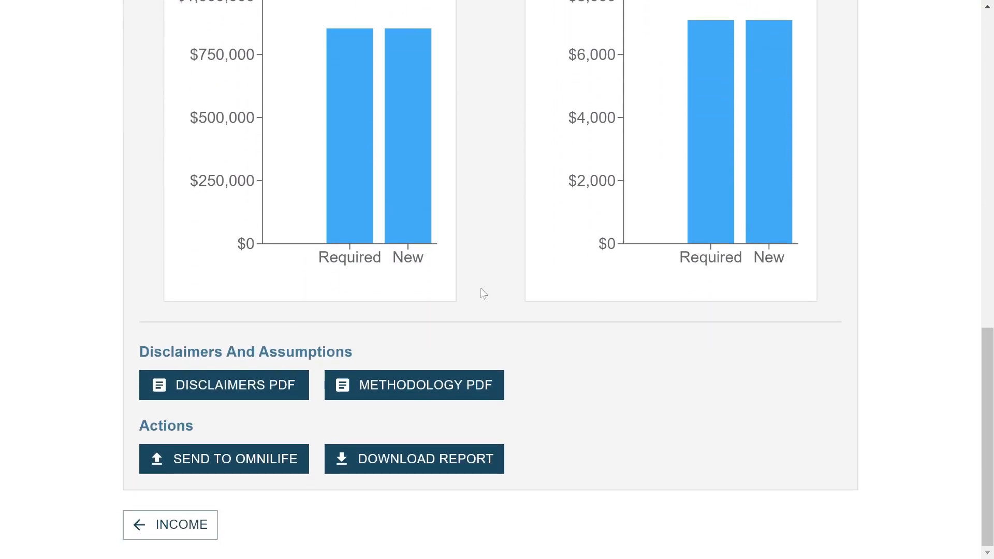
Download the needs analysis cover report
scroll(480, 288, "up", 2)
scroll(481, 288, "down", 1)
scroll(481, 288, "down", 2)
left_click(420, 464)
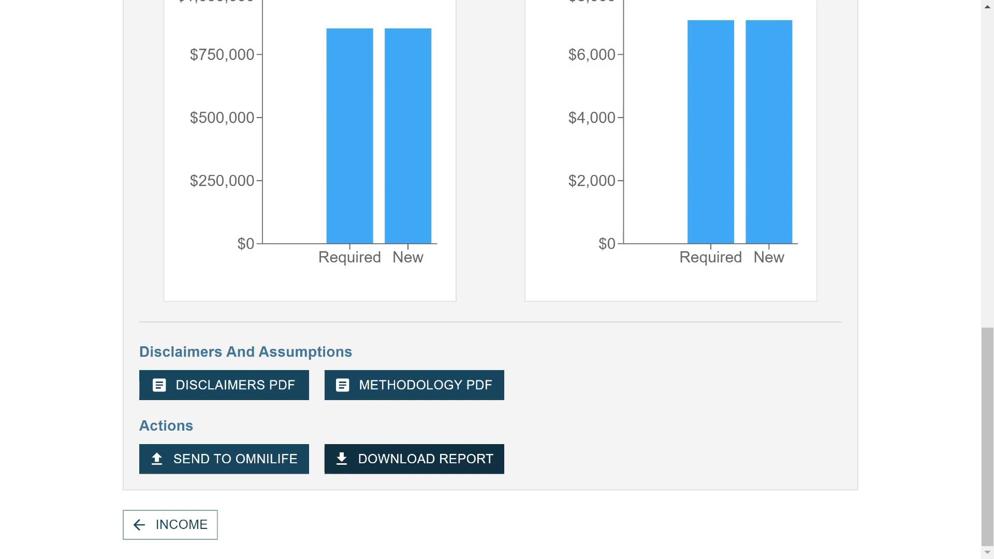
Send the calculated cover to Omnilife Premiums for a ranked insurer quote
scroll(661, 346, "up", 15)
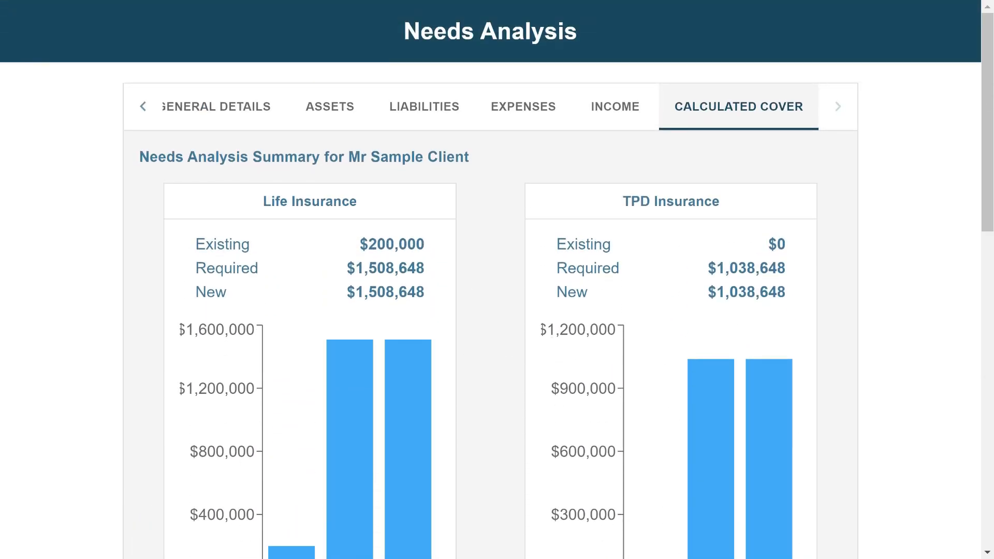
scroll(479, 348, "down", 15)
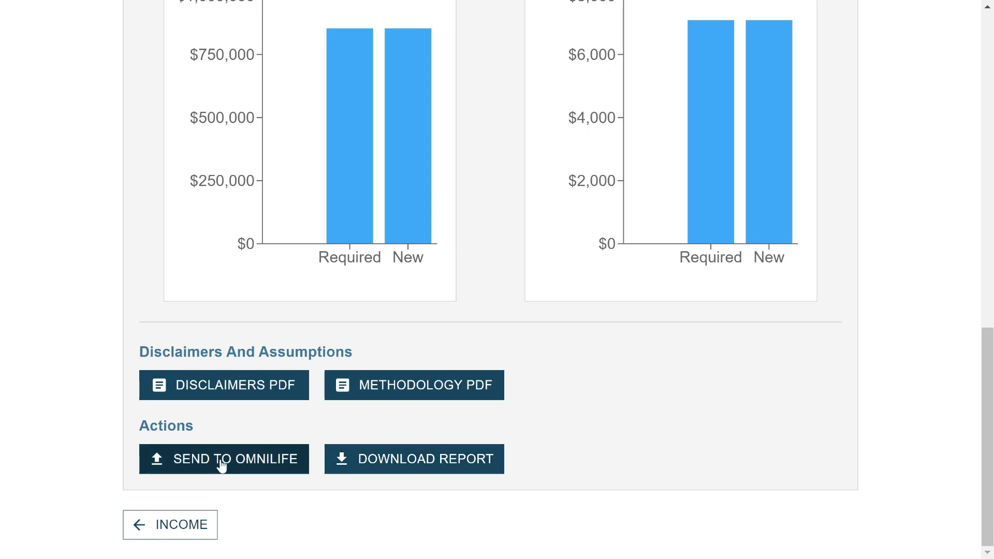
left_click(241, 458)
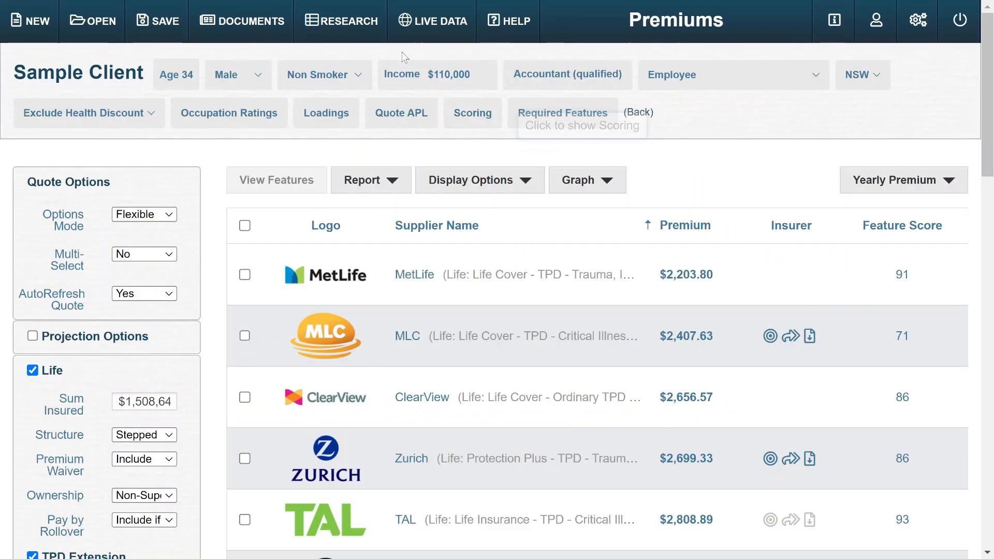
scroll(778, 82, "down", 2)
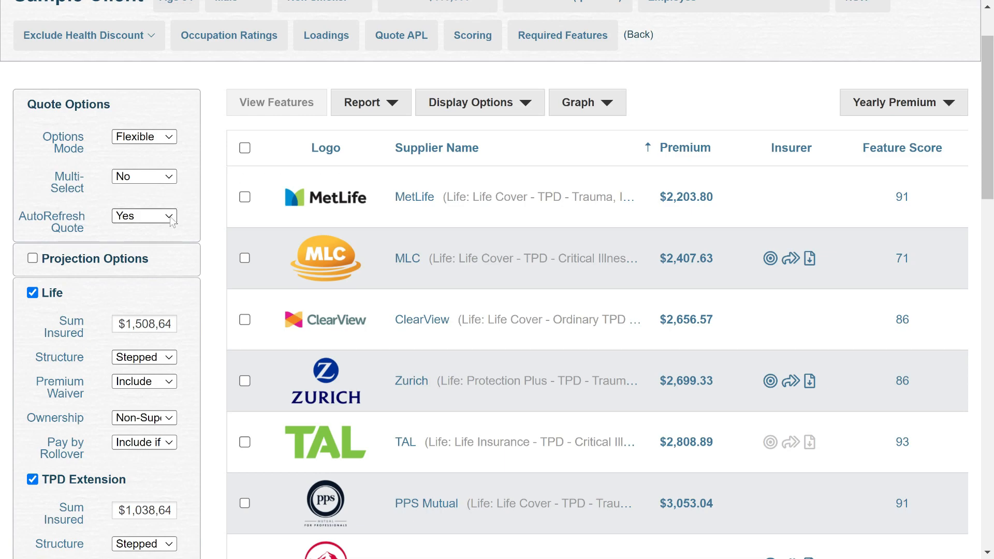
scroll(173, 218, "down", 6)
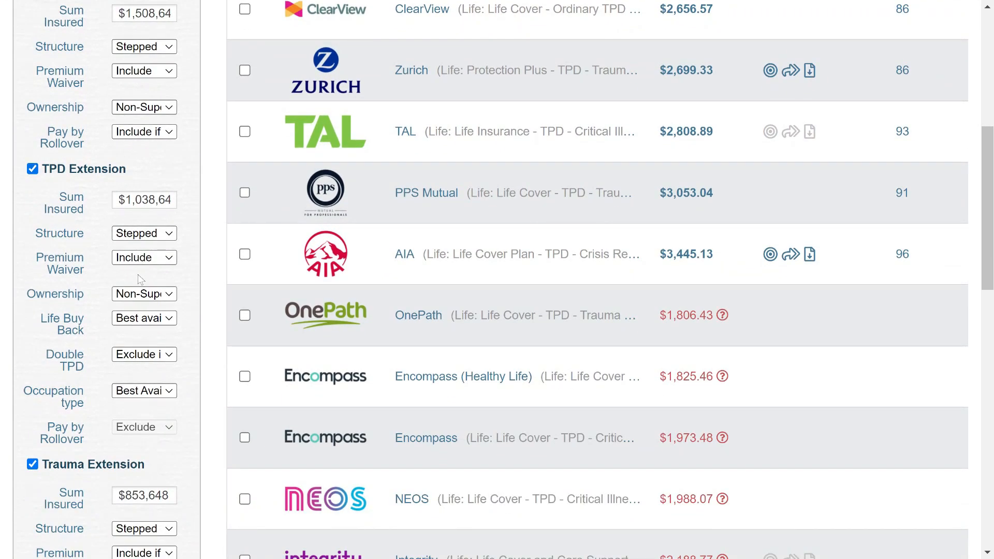
scroll(139, 279, "down", 2)
scroll(115, 242, "down", 2)
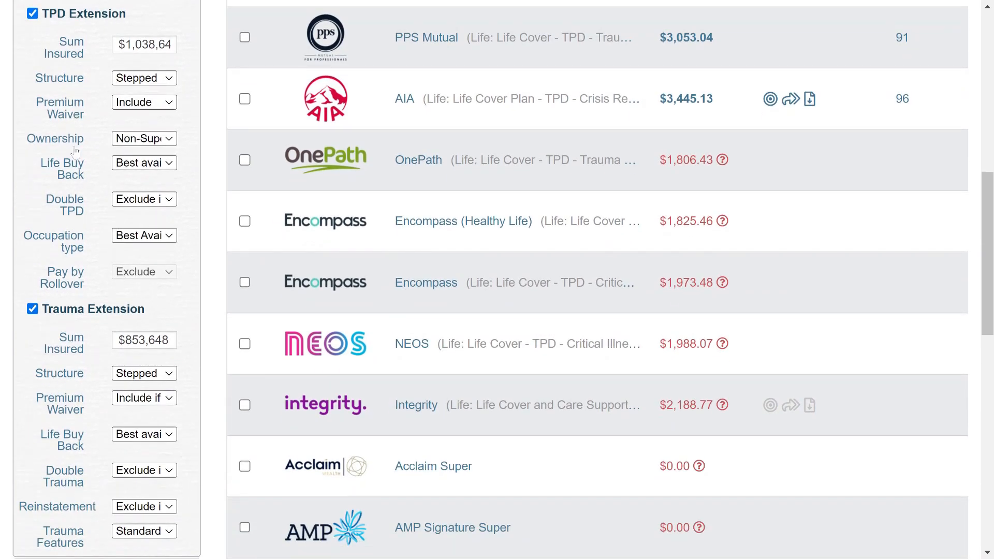
scroll(75, 126, "down", 3)
scroll(83, 316, "up", 6)
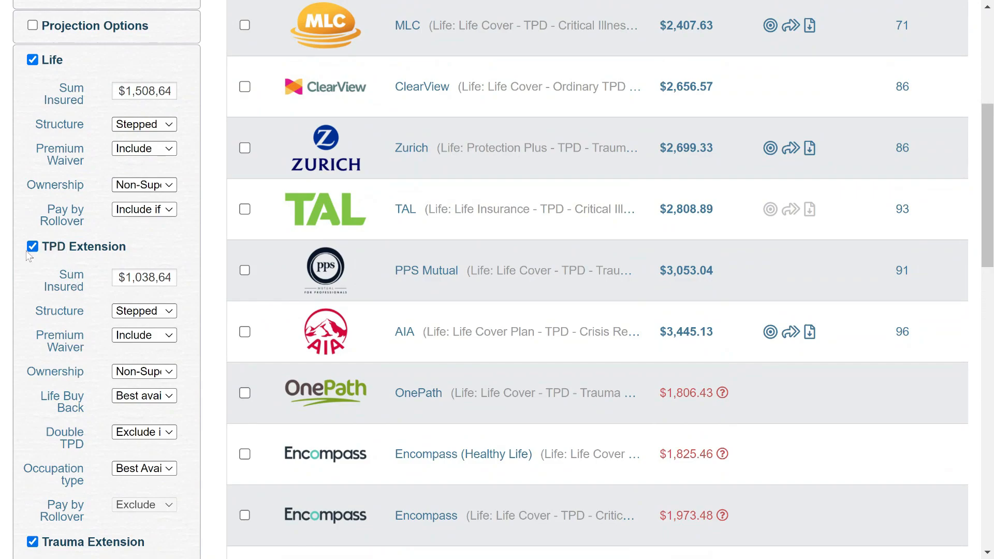
scroll(88, 282, "down", 5)
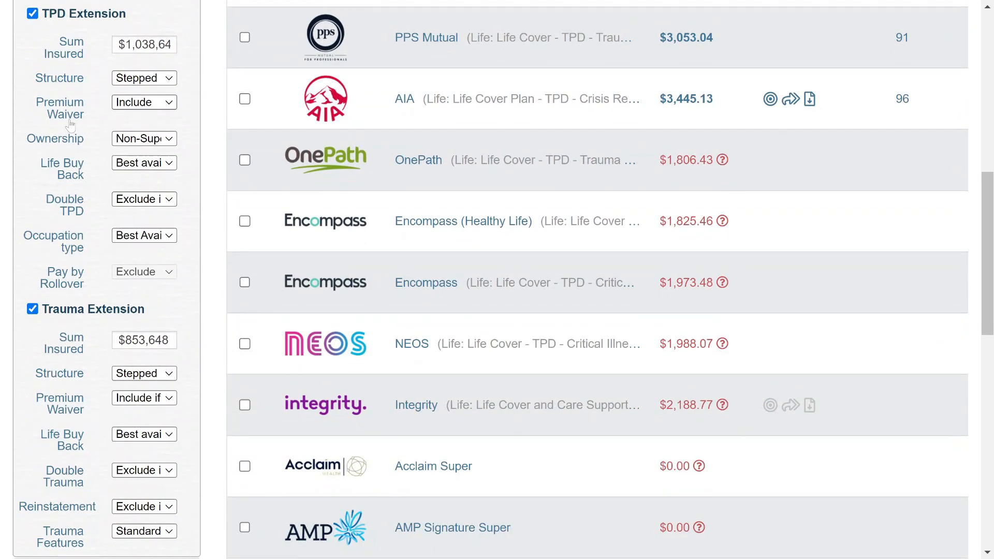
scroll(85, 342, "up", 2)
scroll(84, 334, "down", 6)
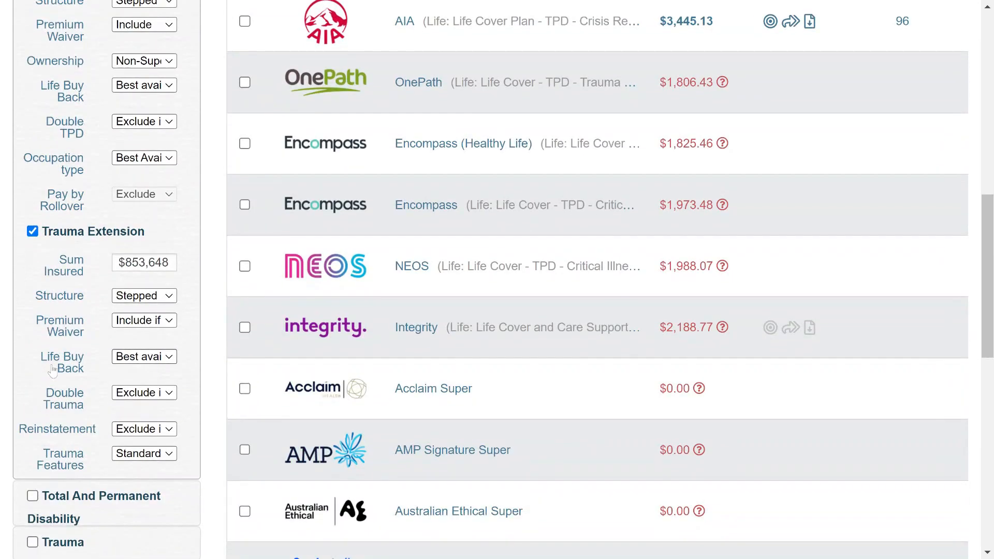
scroll(83, 337, "up", 14)
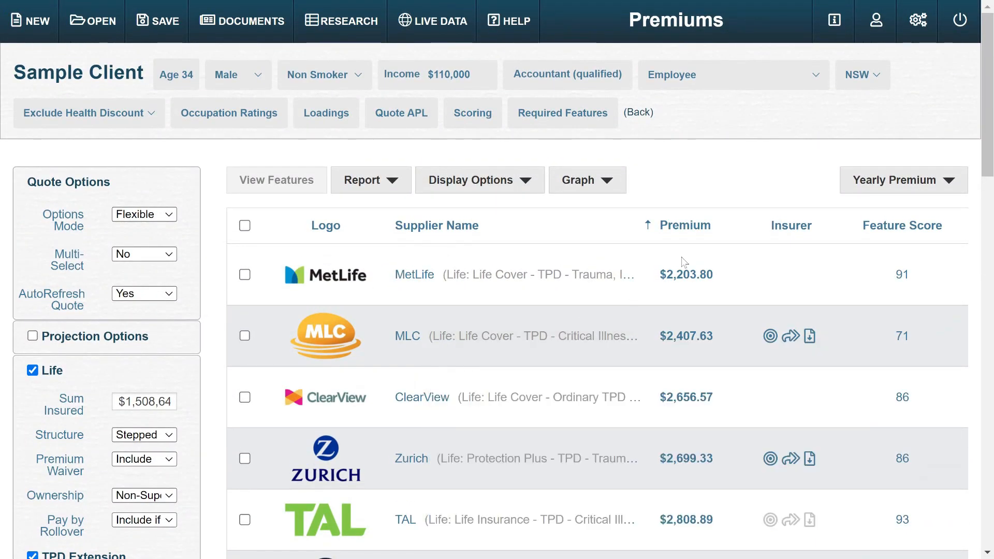
scroll(268, 333, "down", 10)
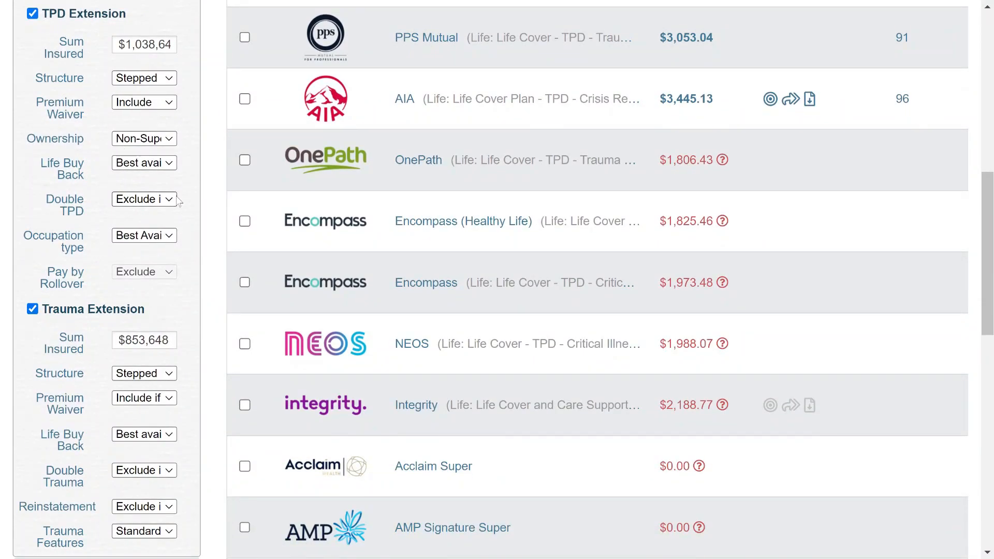
scroll(735, 206, "up", 6)
scroll(725, 248, "down", 2)
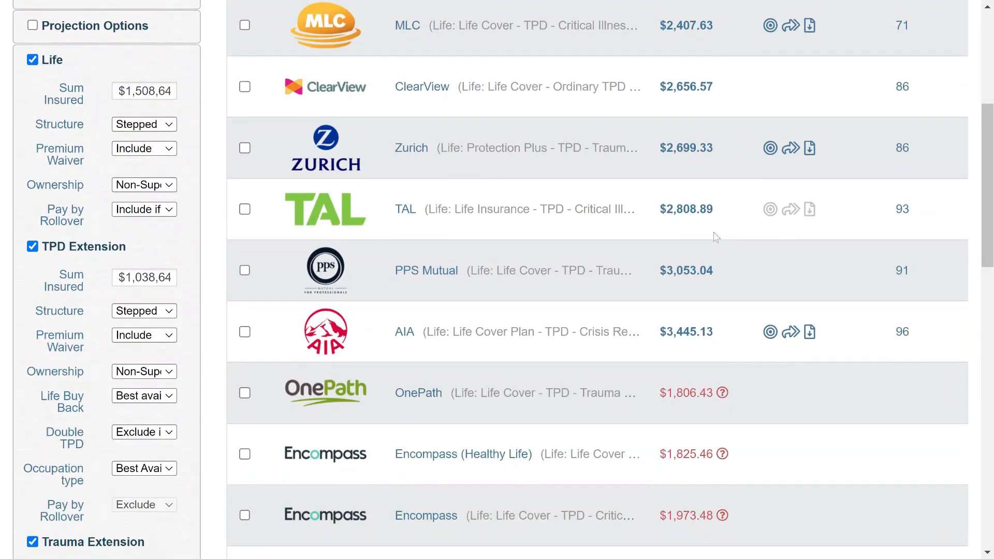
scroll(716, 237, "up", 2)
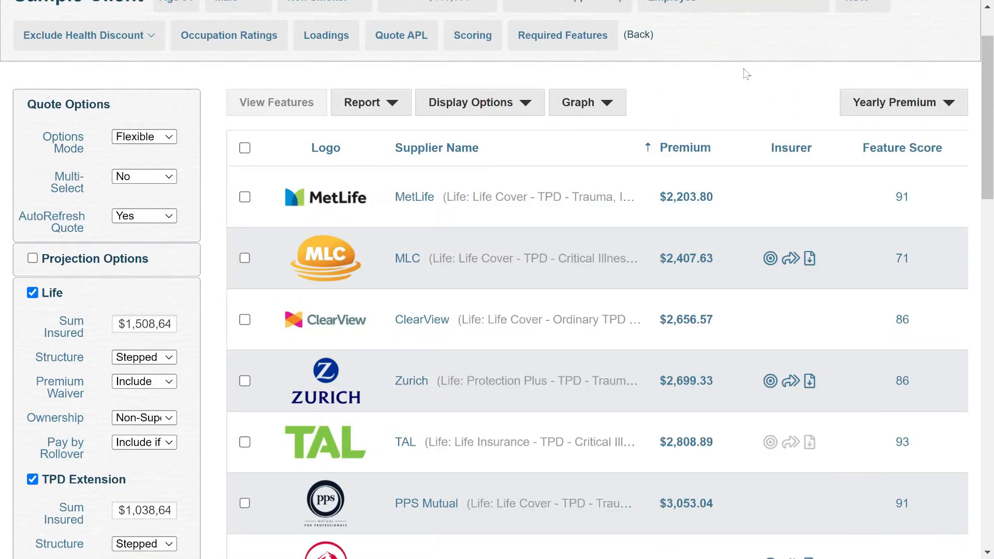
mouse_move(528, 199)
scroll(403, 263, "down", 3)
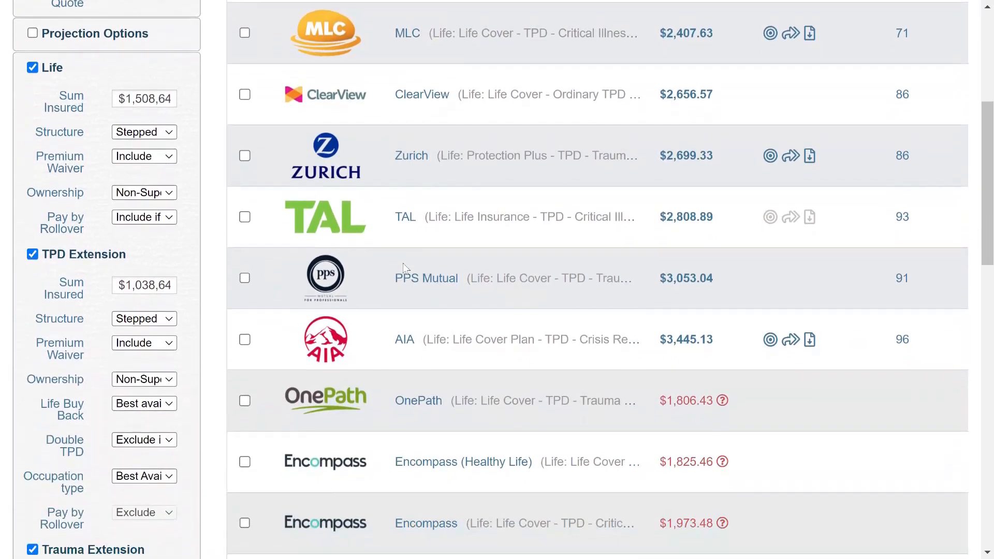
scroll(643, 83, "up", 5)
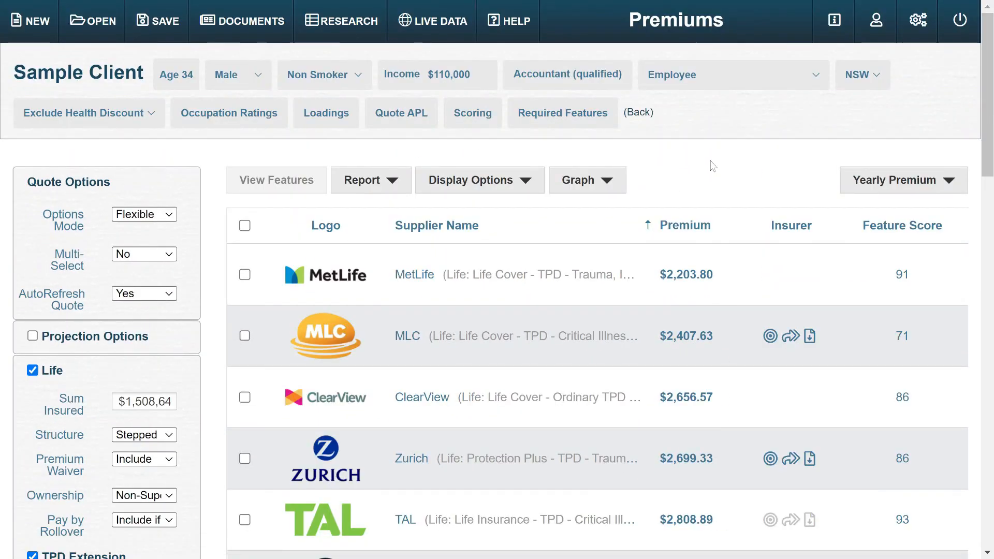